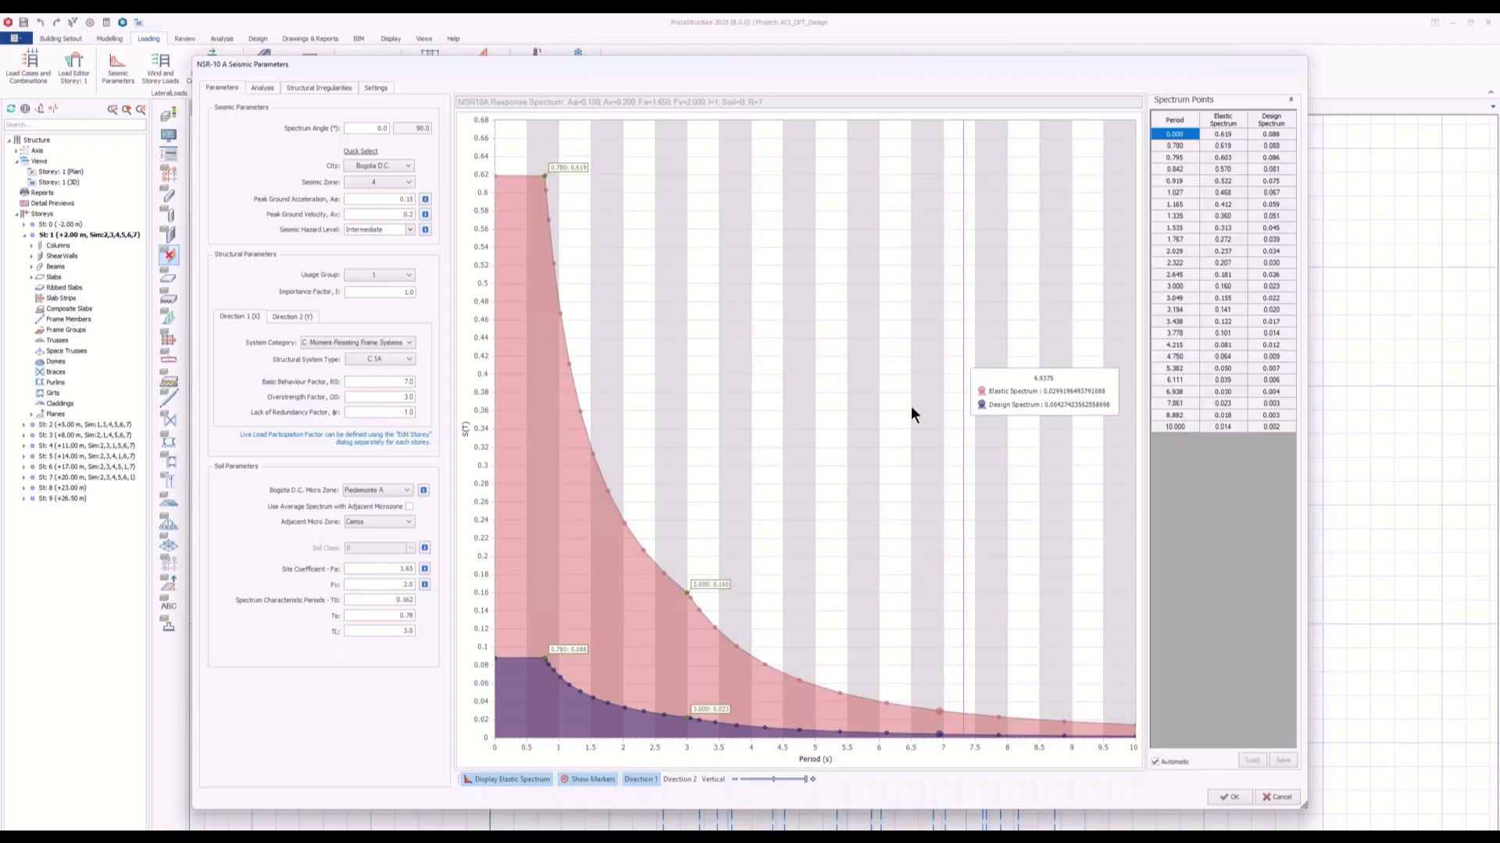
# Step: Examine the seismic city list, the peak ground acceleration map and the seismic zone options, keeping the current choices
pyautogui.click(387, 165)
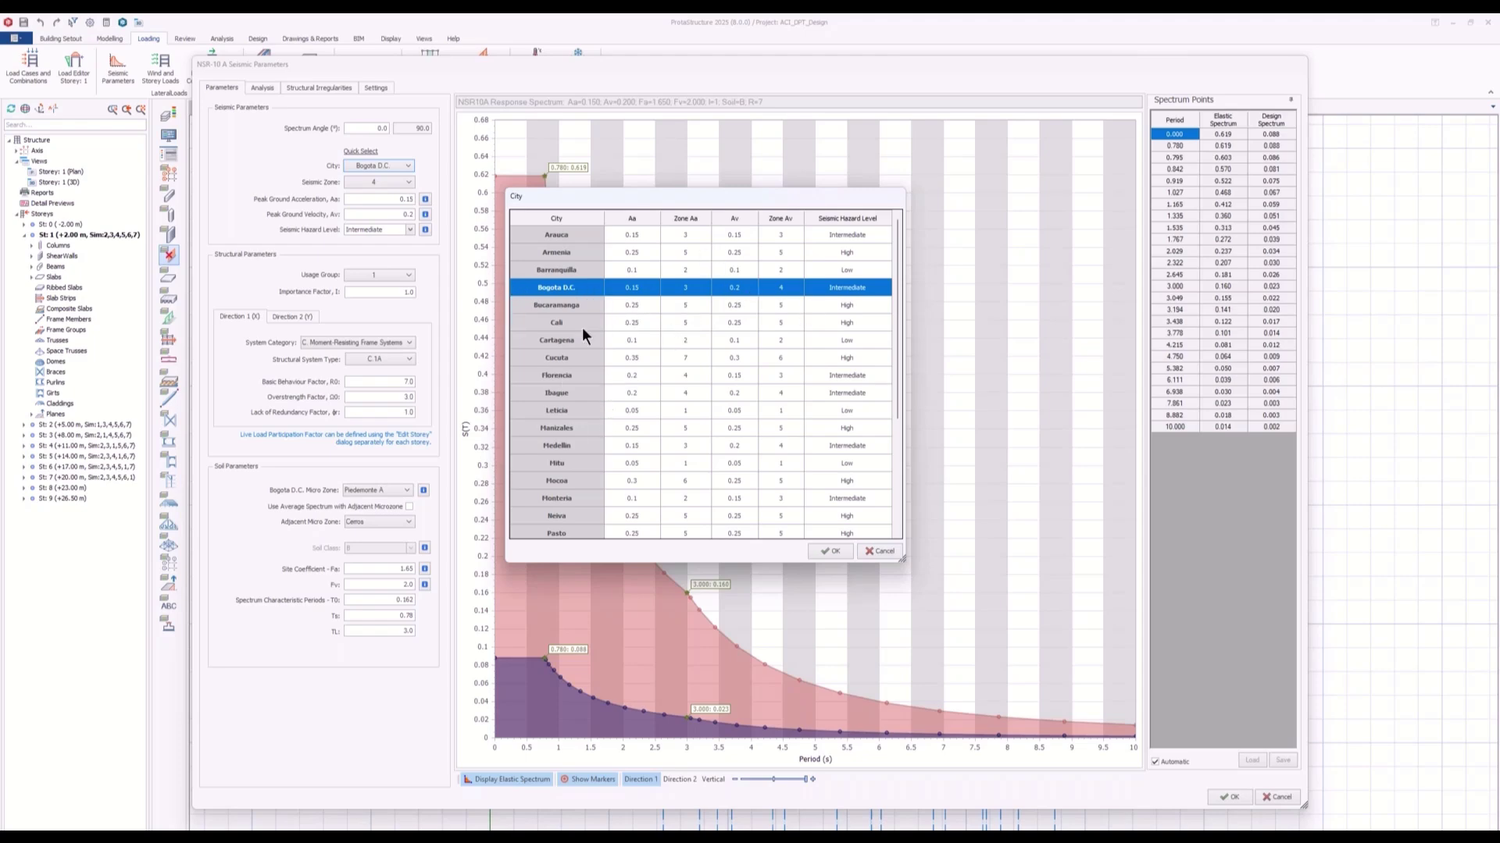
pyautogui.click(882, 551)
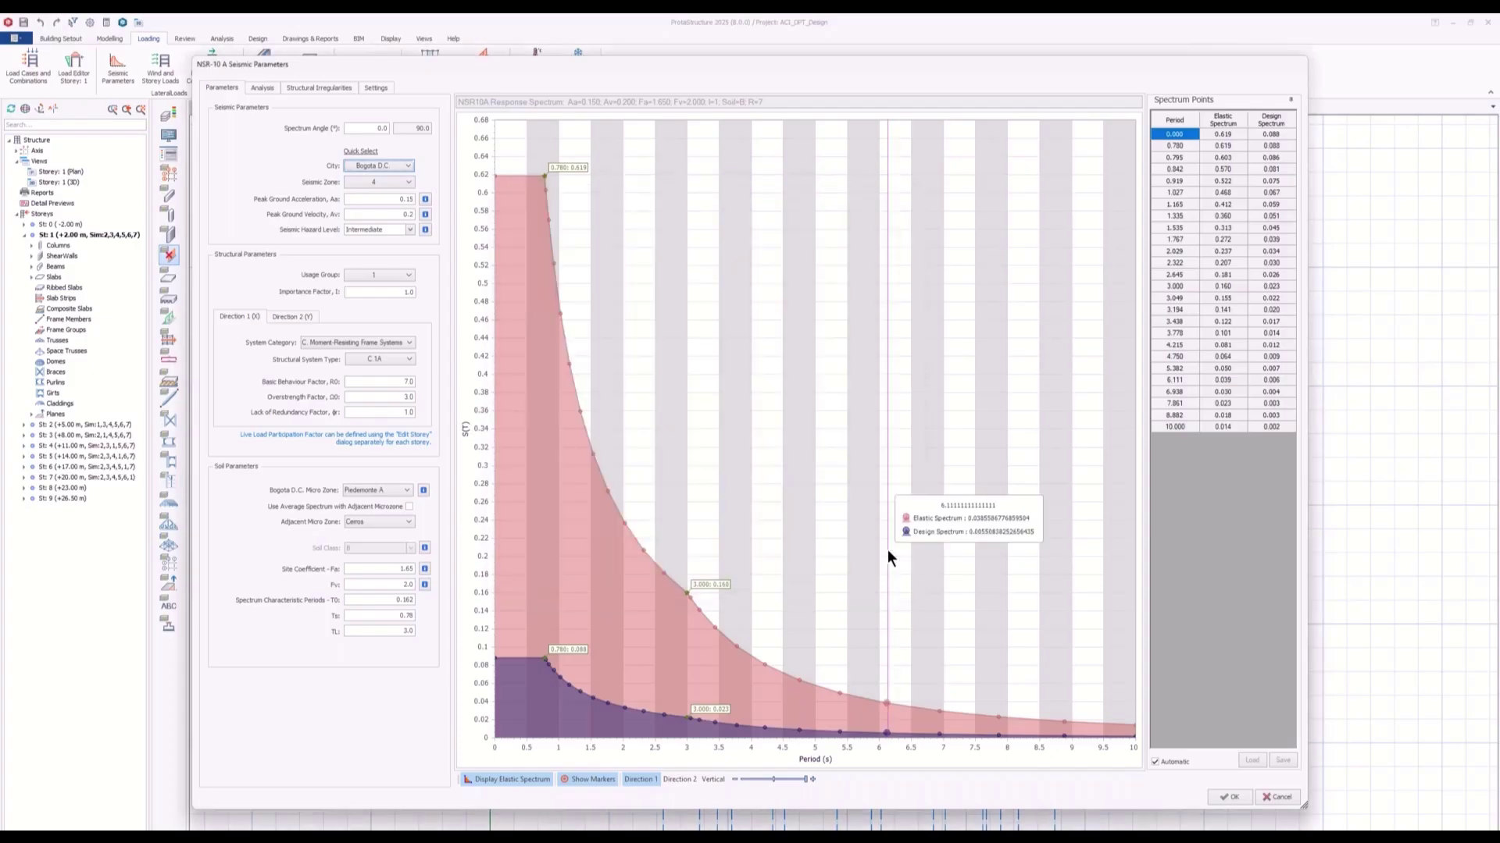
pyautogui.click(426, 200)
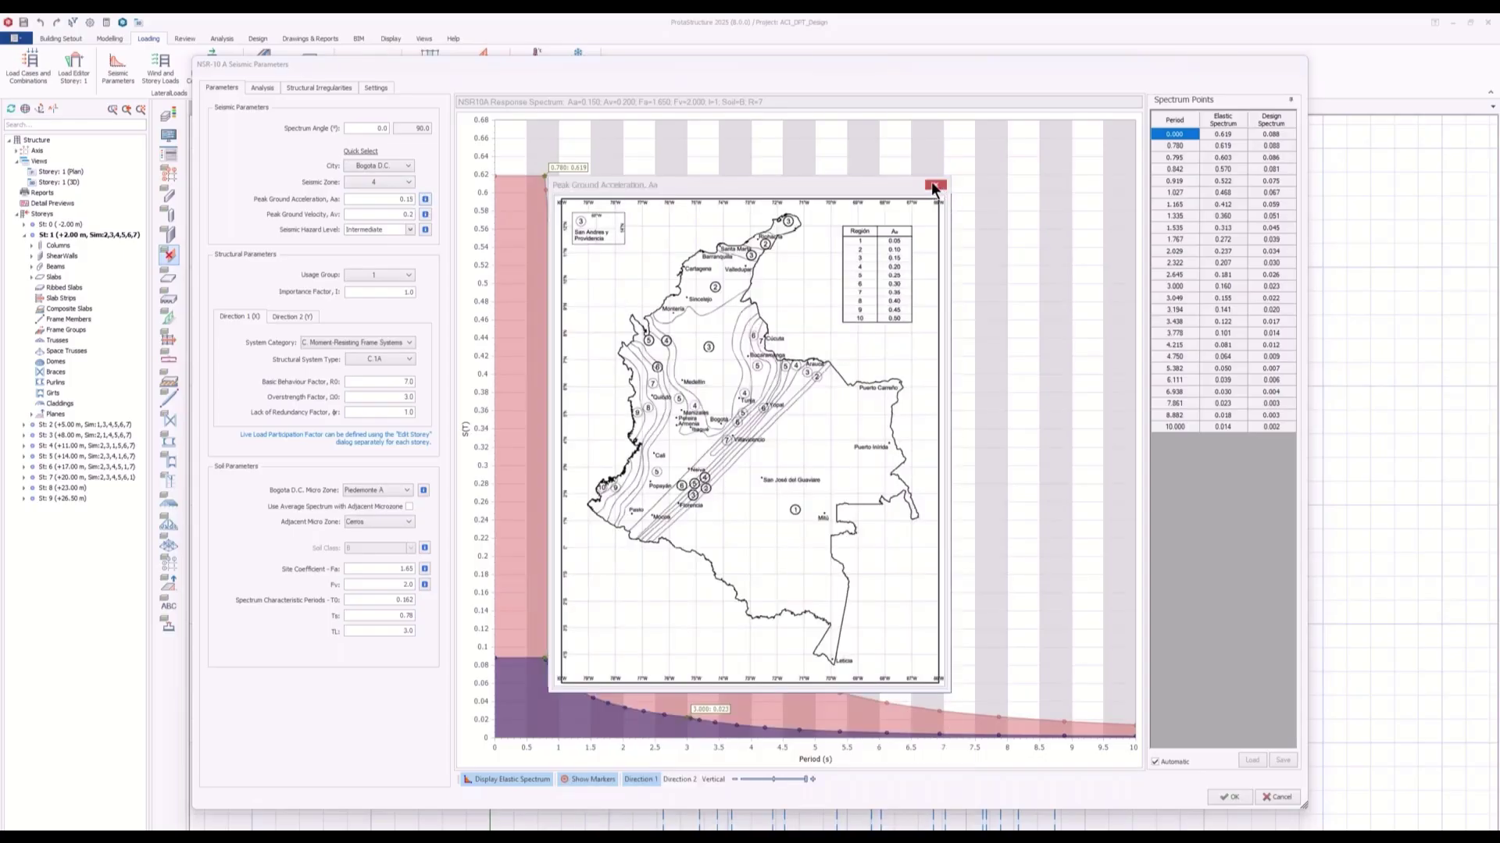
pyautogui.click(935, 185)
pyautogui.click(375, 181)
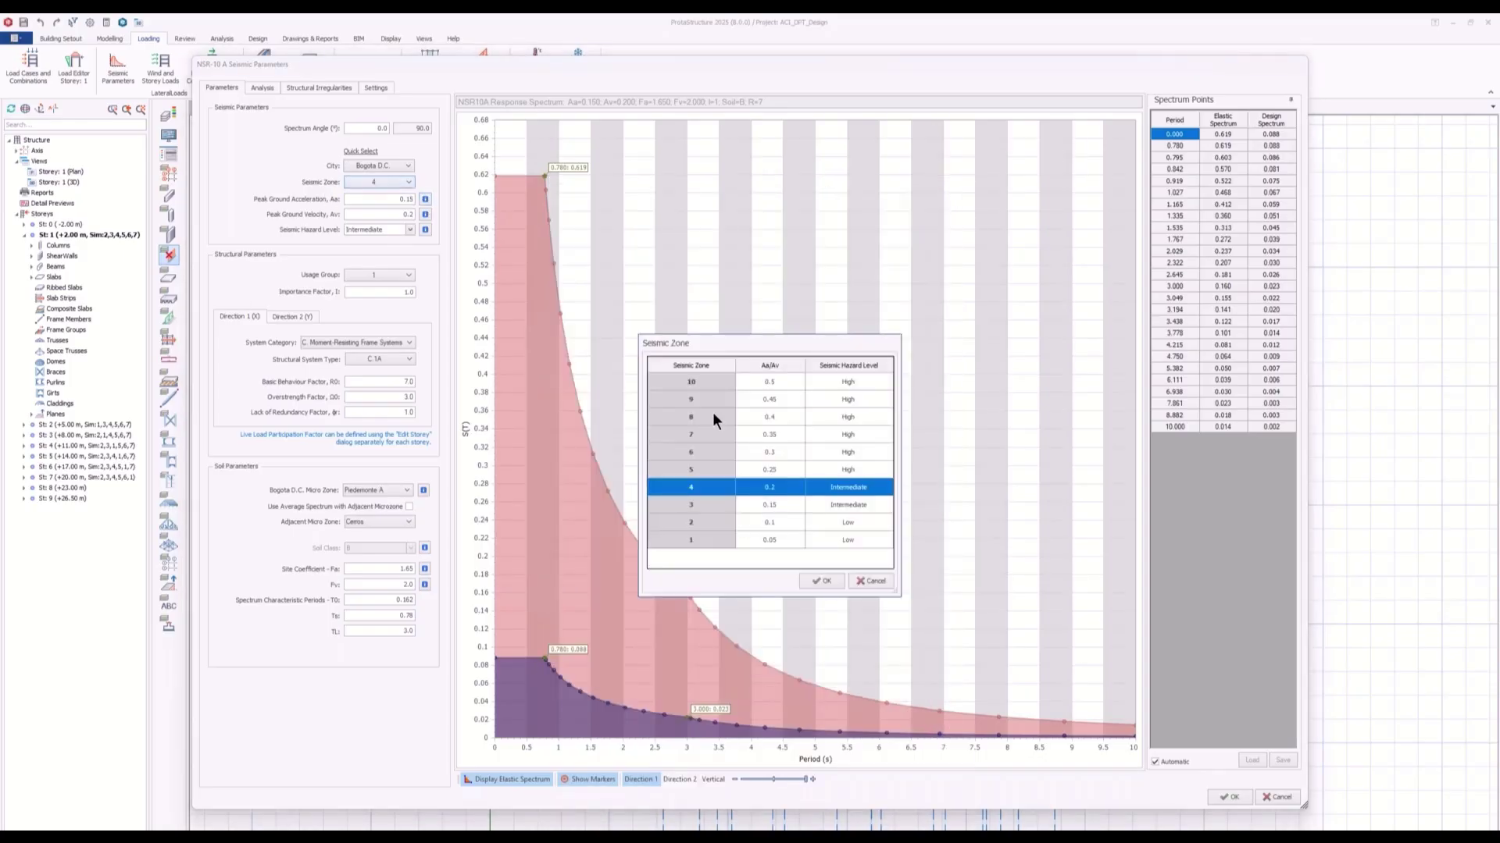
pyautogui.click(866, 578)
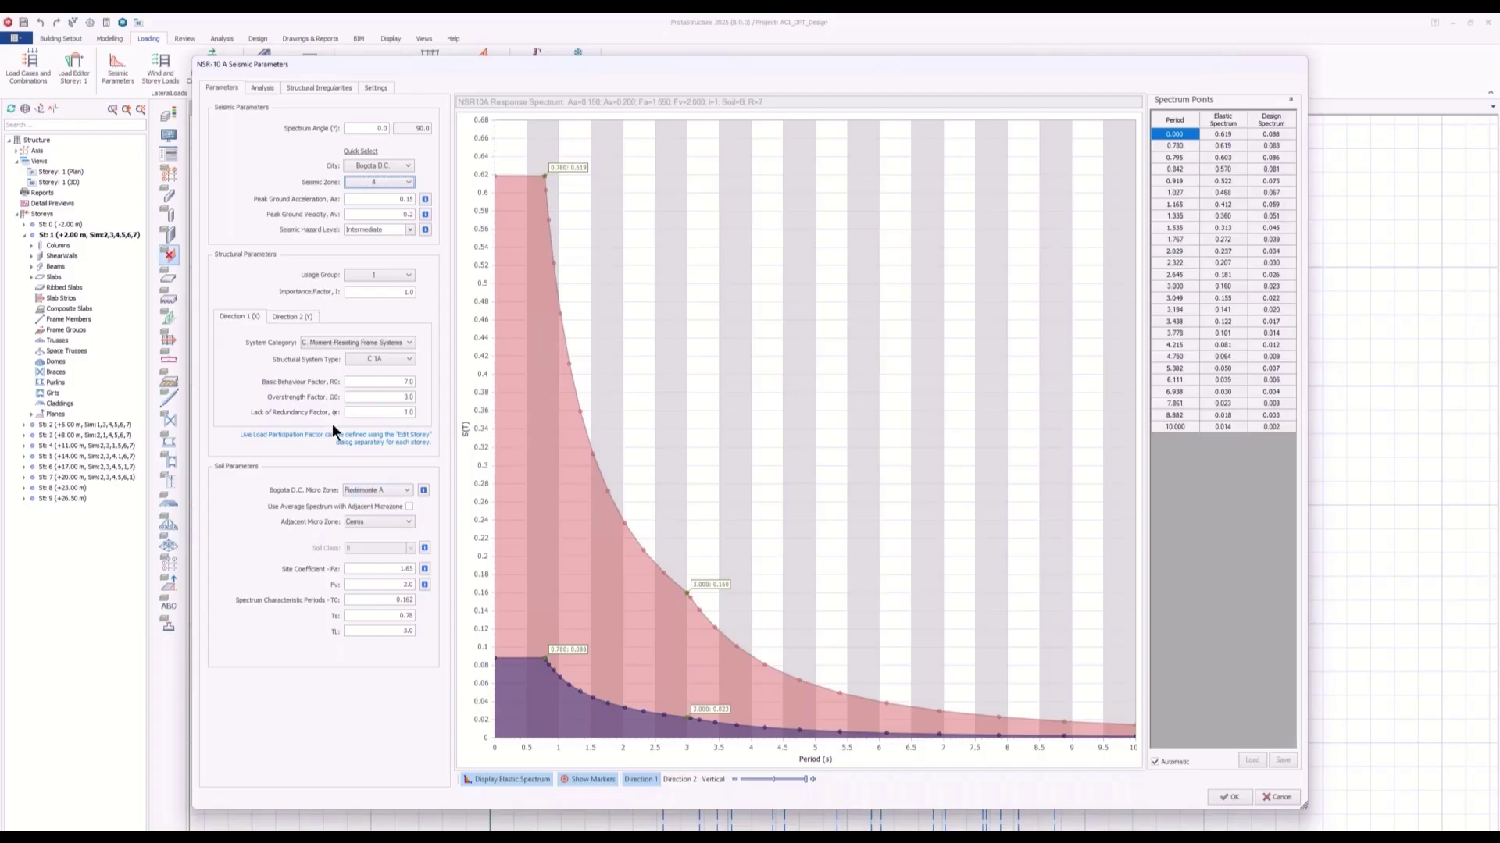
# Step: Examine the system categories and the structural systems available for Direction 1 (X), keeping the current selections
pyautogui.moveTo(573, 500)
pyautogui.click(302, 345)
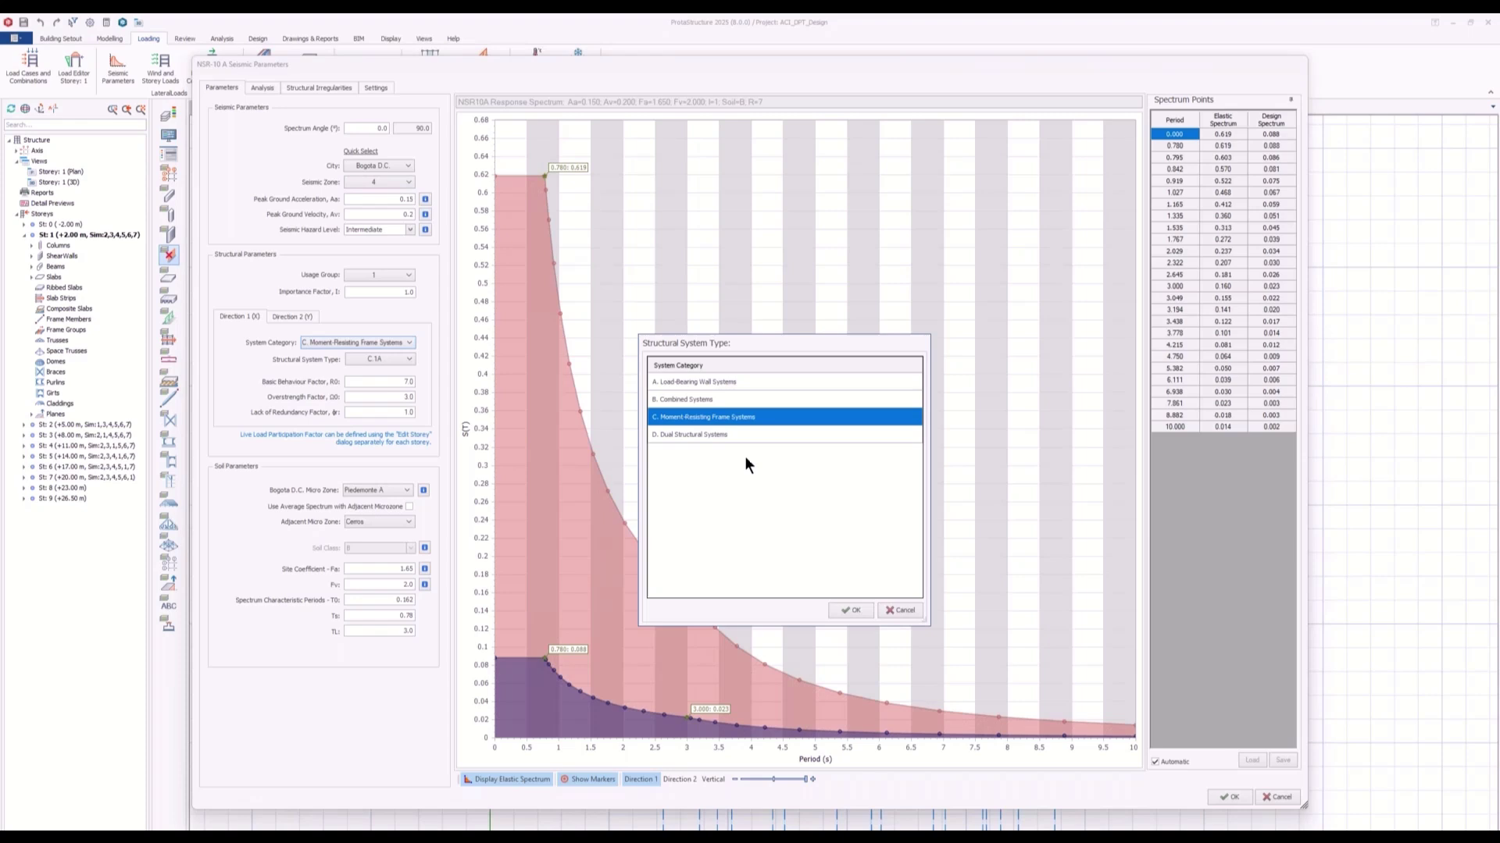
pyautogui.click(906, 611)
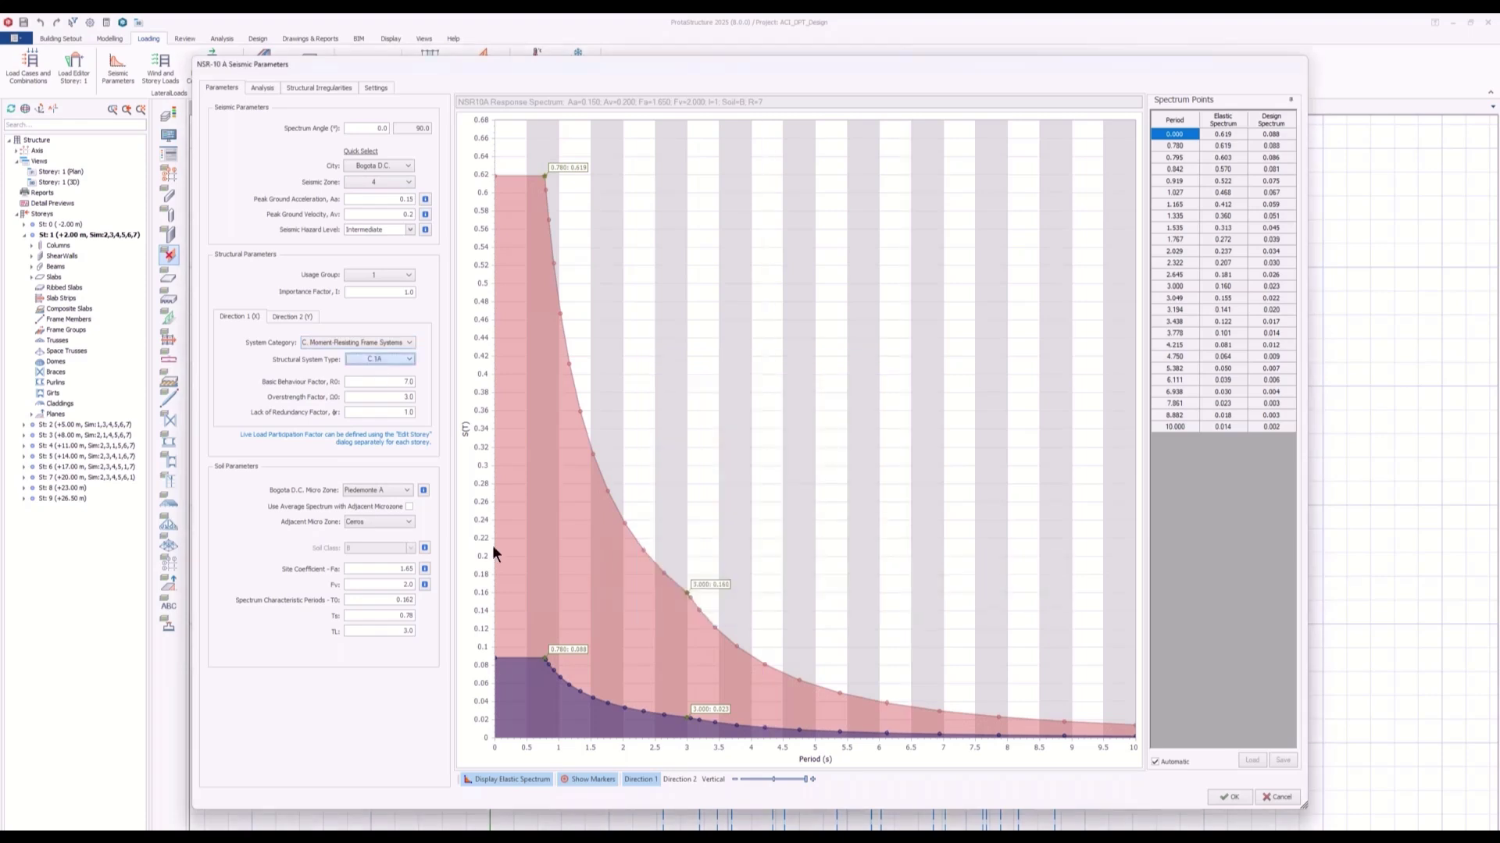
pyautogui.click(388, 358)
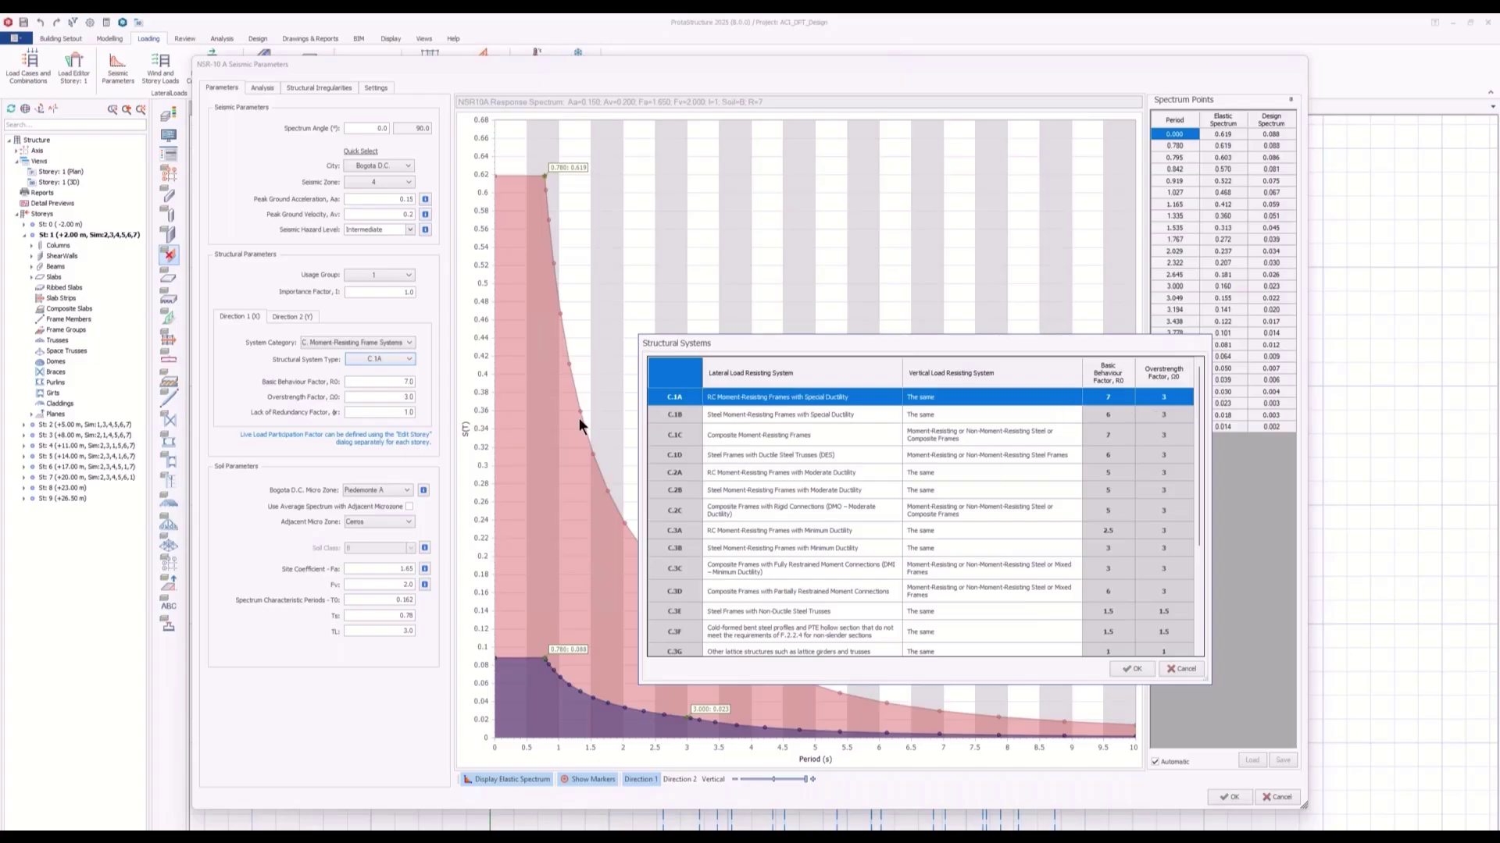
pyautogui.click(1175, 670)
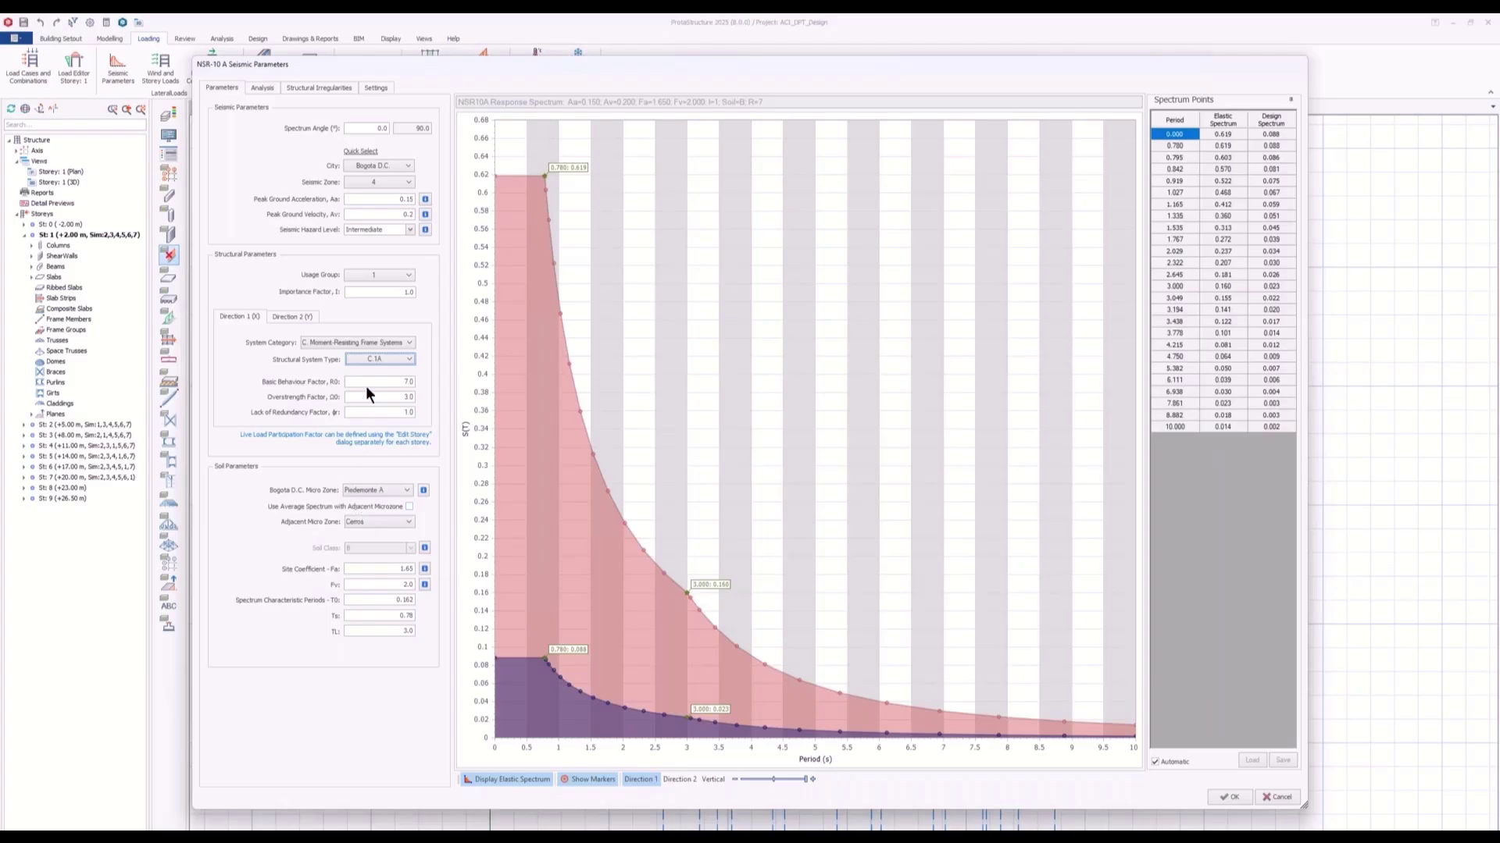
# Step: Try enabling user-defined periods in equivalent static analysis within the seismic analysis settings, and switch the option back off
pyautogui.press('Tab')
pyautogui.press('Tab')
pyautogui.press('Tab')
pyautogui.click(261, 89)
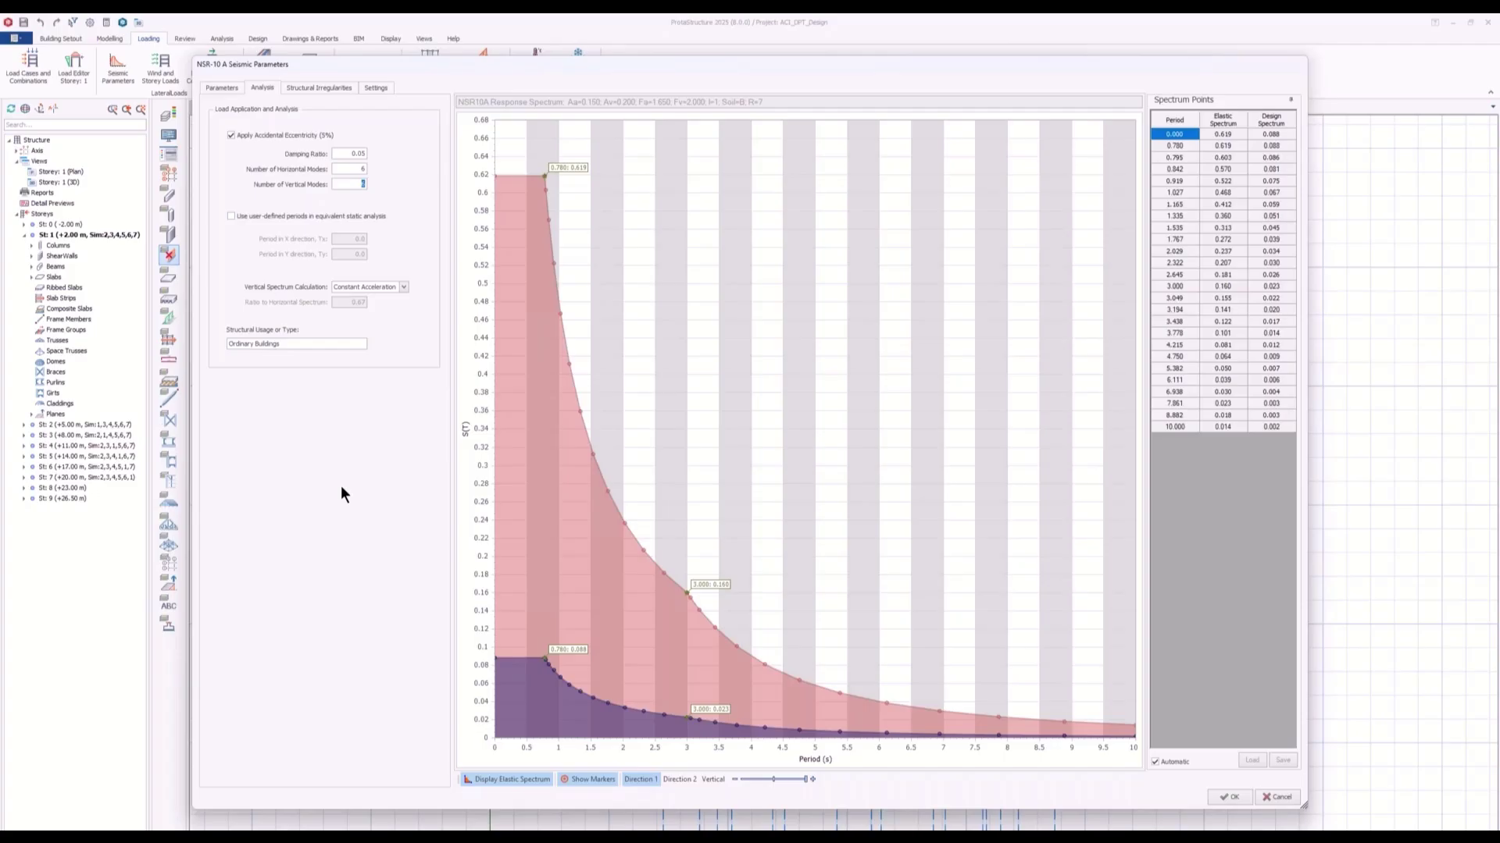
pyautogui.click(256, 214)
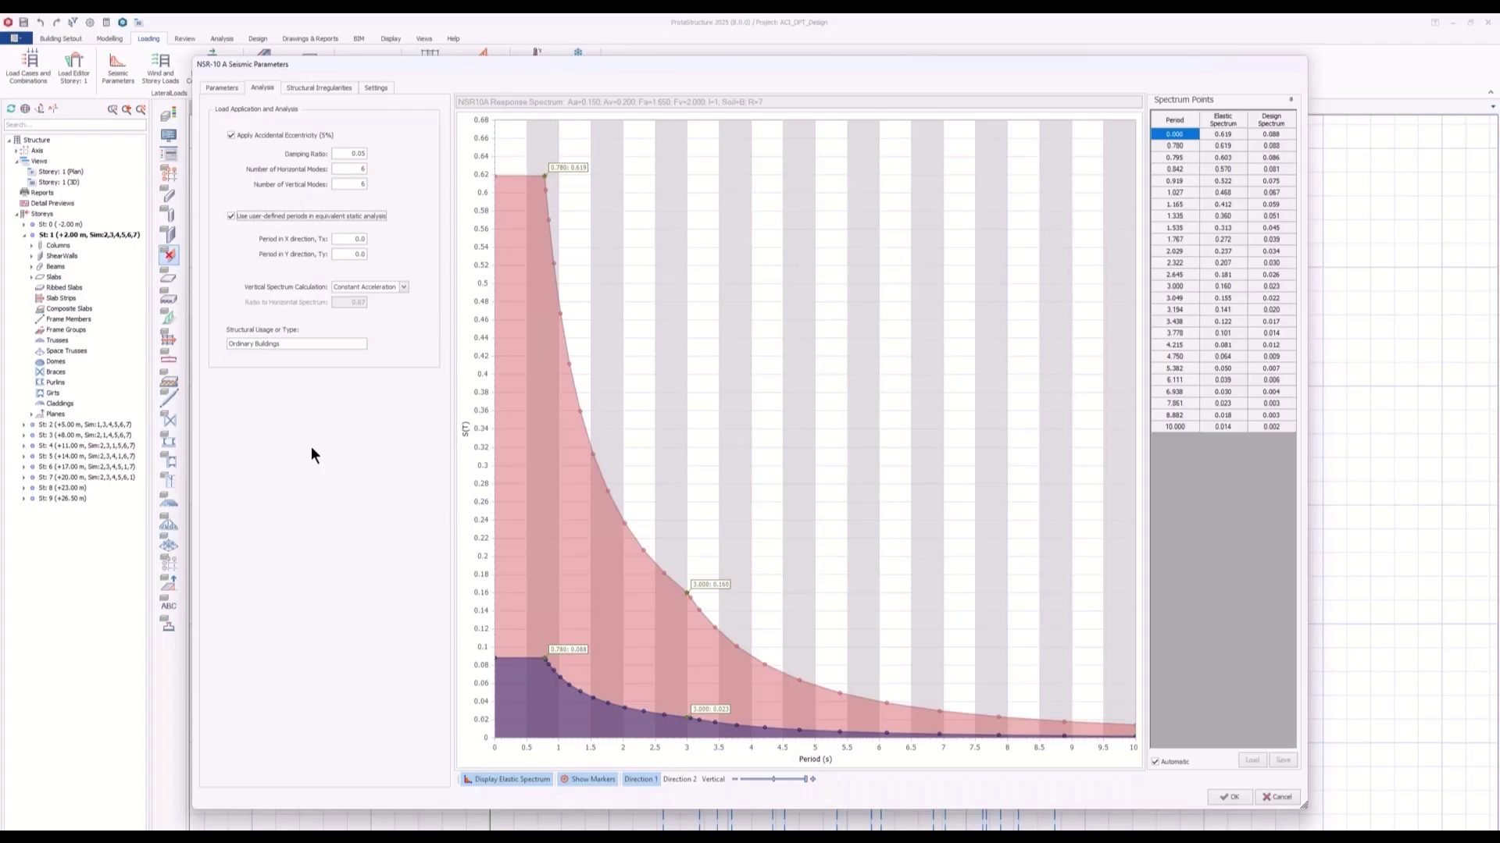
pyautogui.click(275, 216)
# Step: Examine the plan and elevation structural irregularity settings and leave the seismic parameters without saving
pyautogui.click(343, 88)
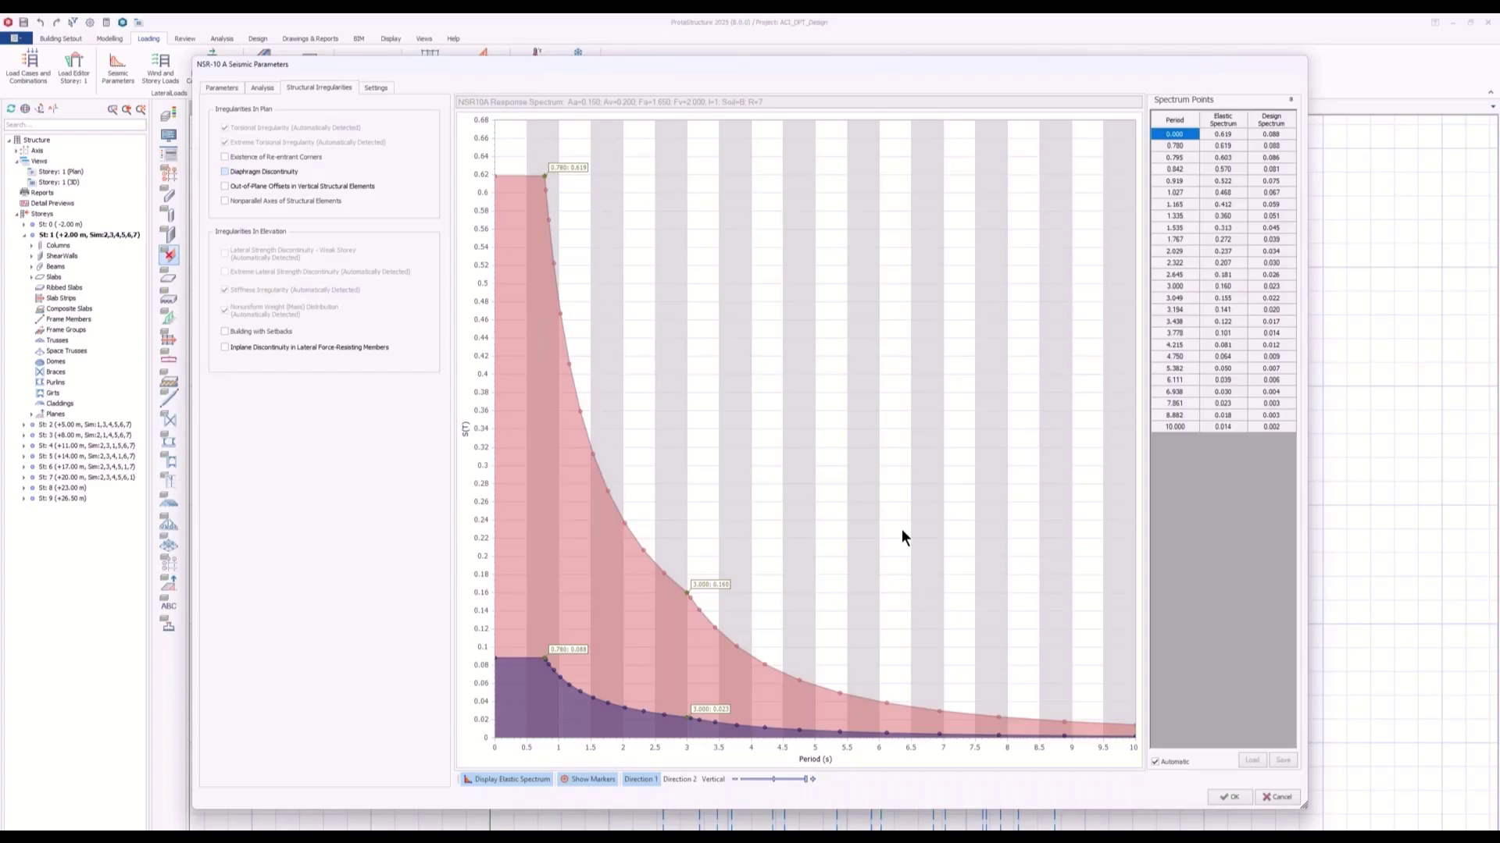
pyautogui.click(1276, 794)
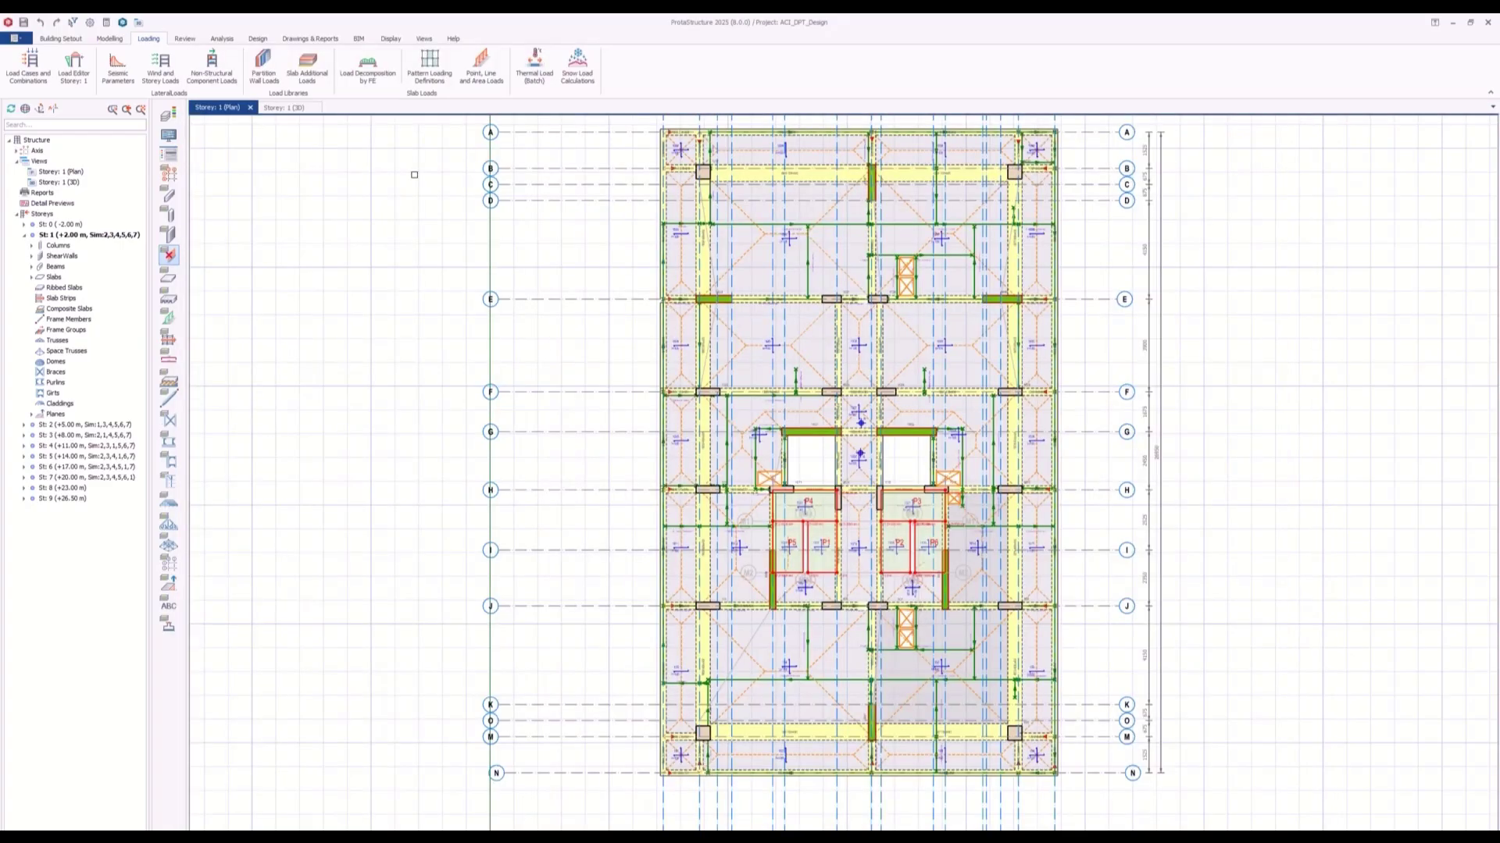
# Step: Set the storey diaphragm model in the building analysis slab options to No Rigid Diaphragm Floor Levels
pyautogui.click(215, 36)
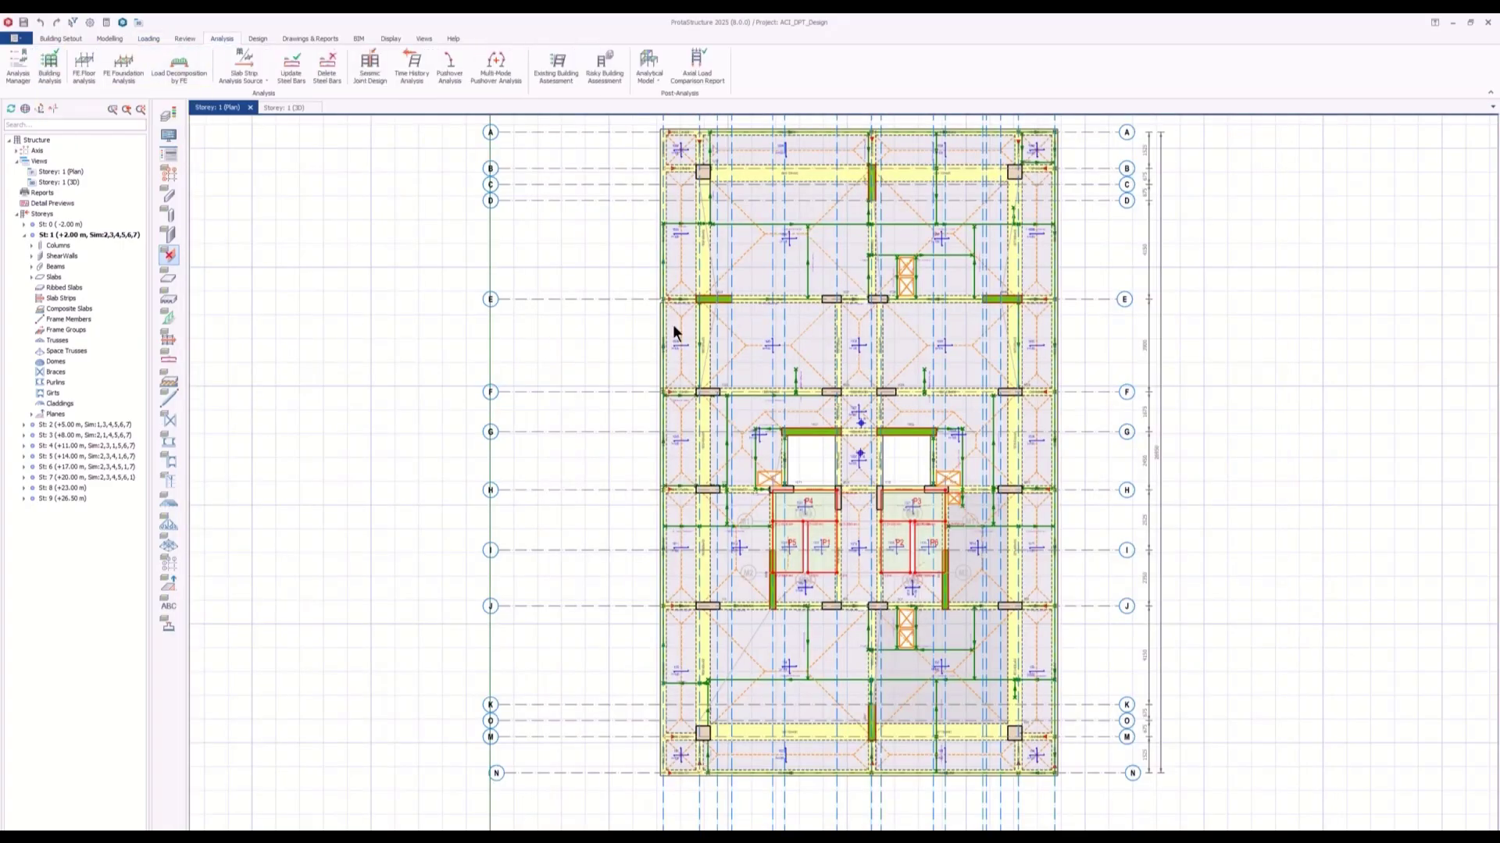
pyautogui.click(670, 257)
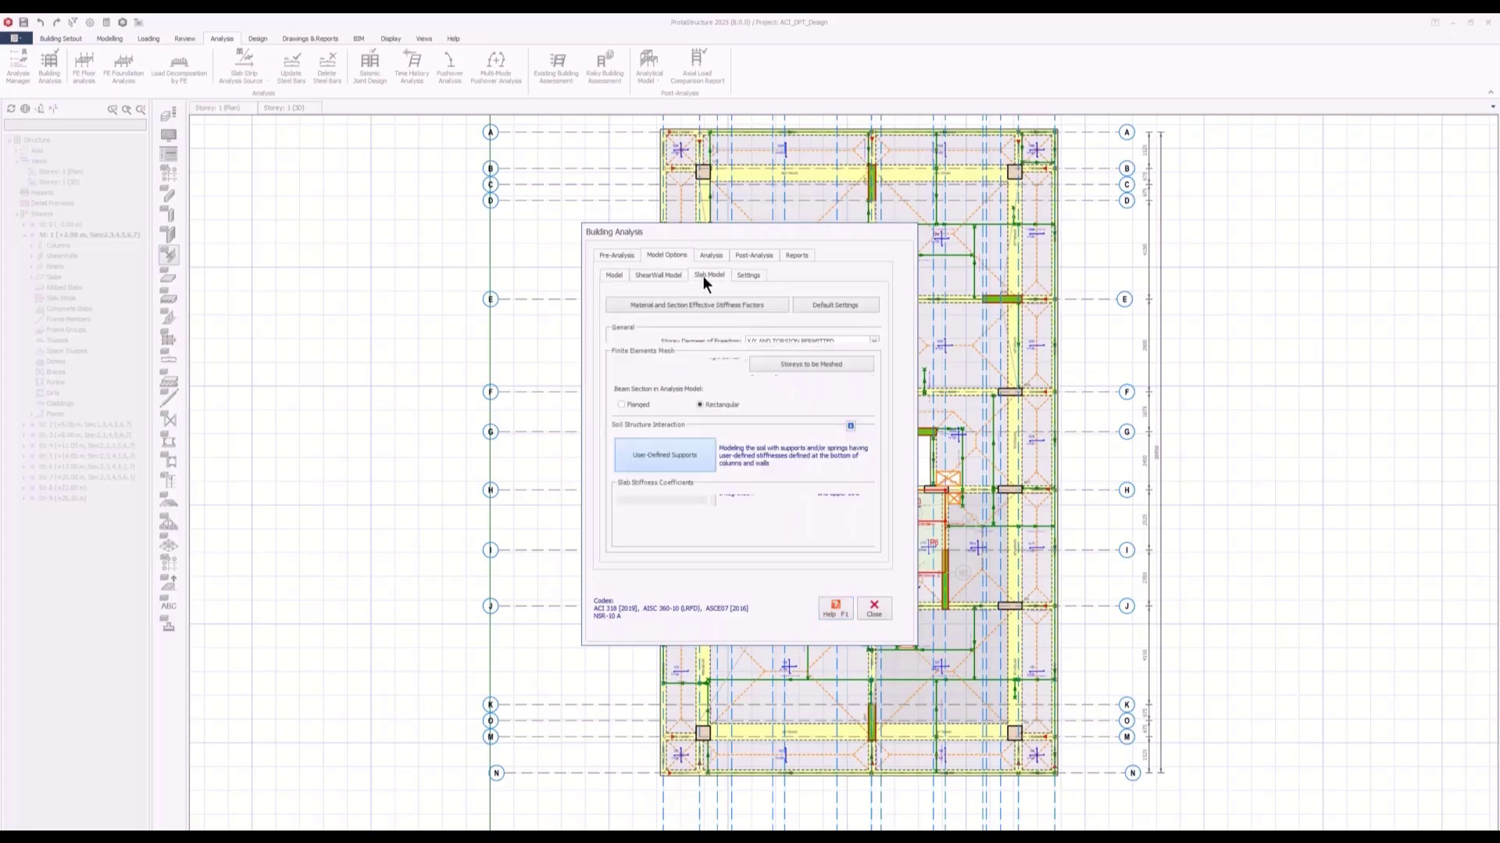
pyautogui.click(703, 275)
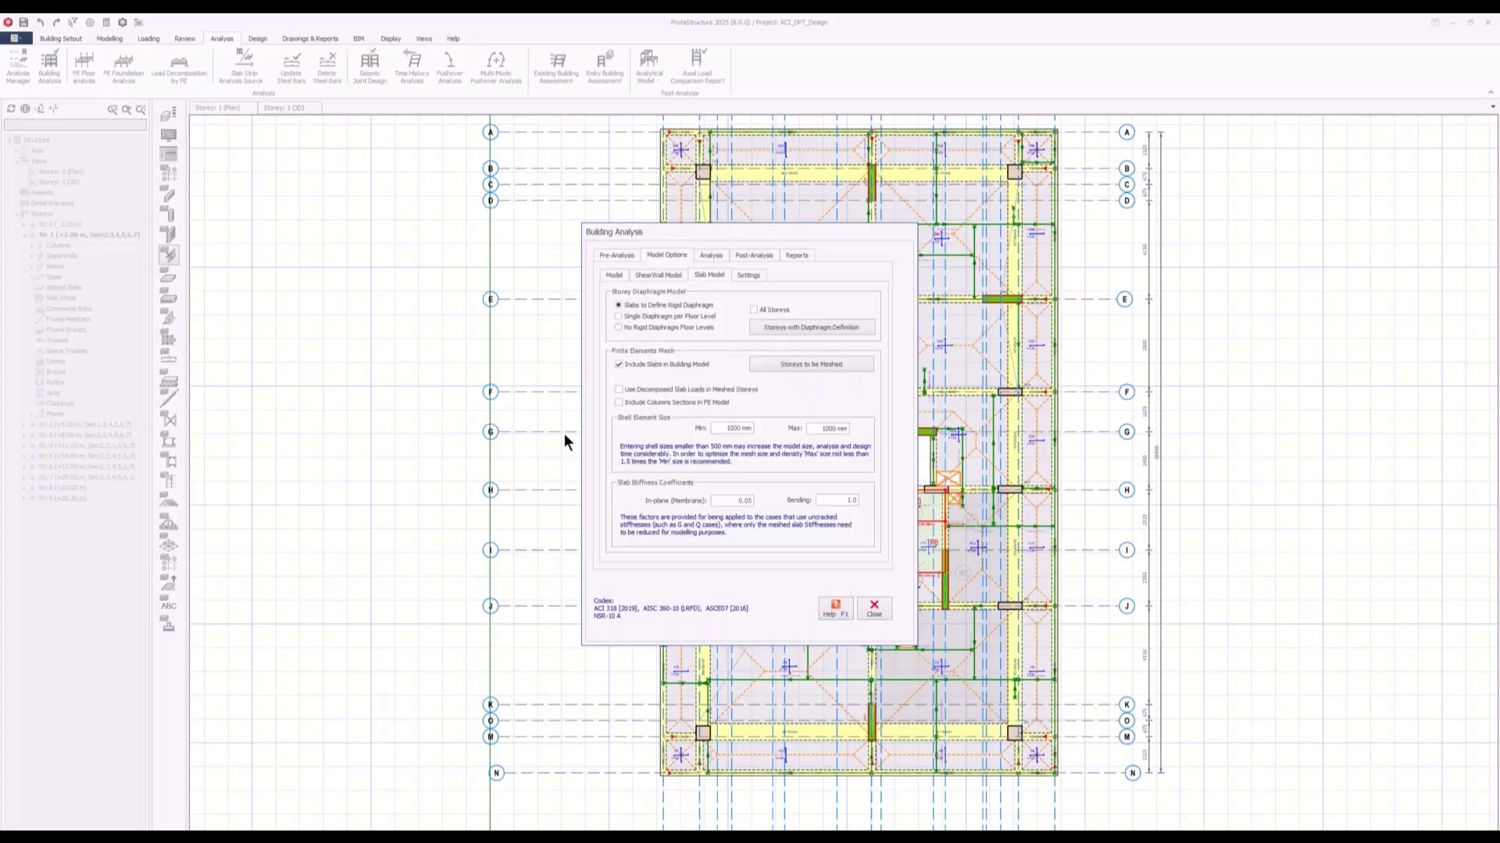
pyautogui.click(647, 316)
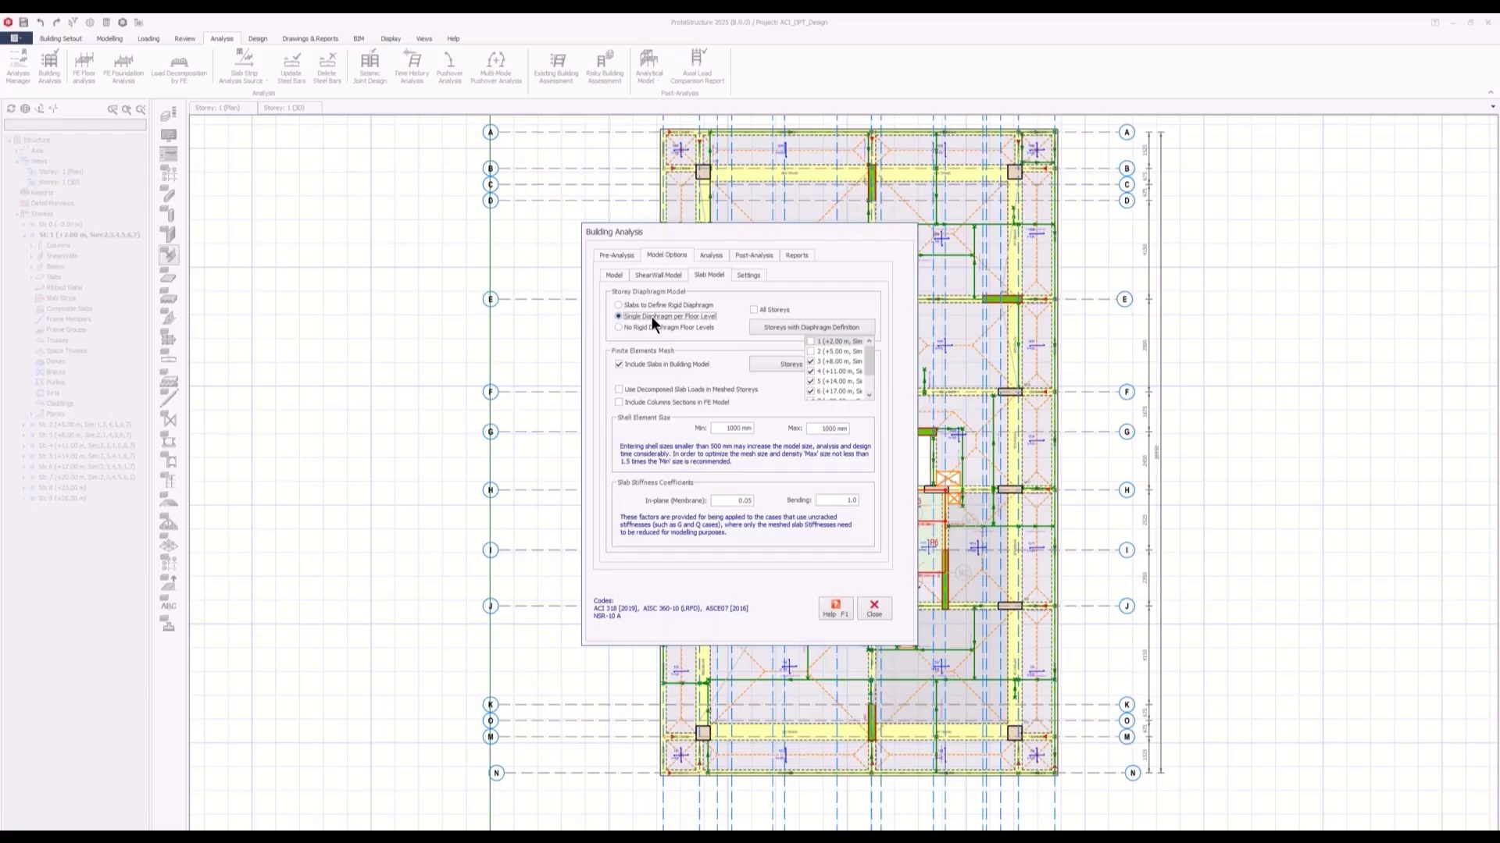
pyautogui.click(651, 305)
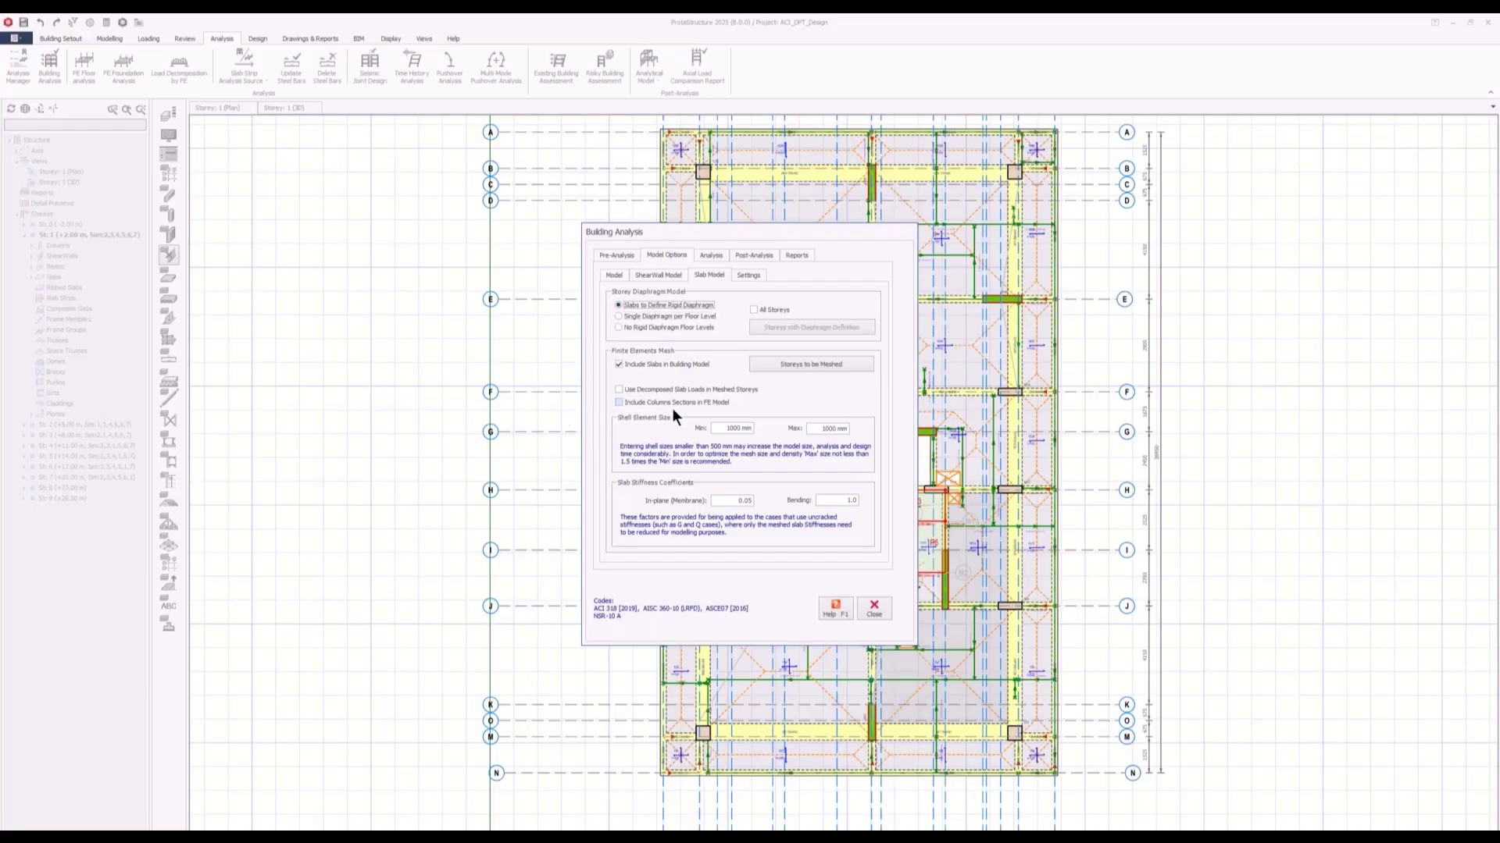
pyautogui.click(648, 326)
# Step: Check which storeys are included in the finite element slab mesh and close the building analysis settings
pyautogui.click(811, 365)
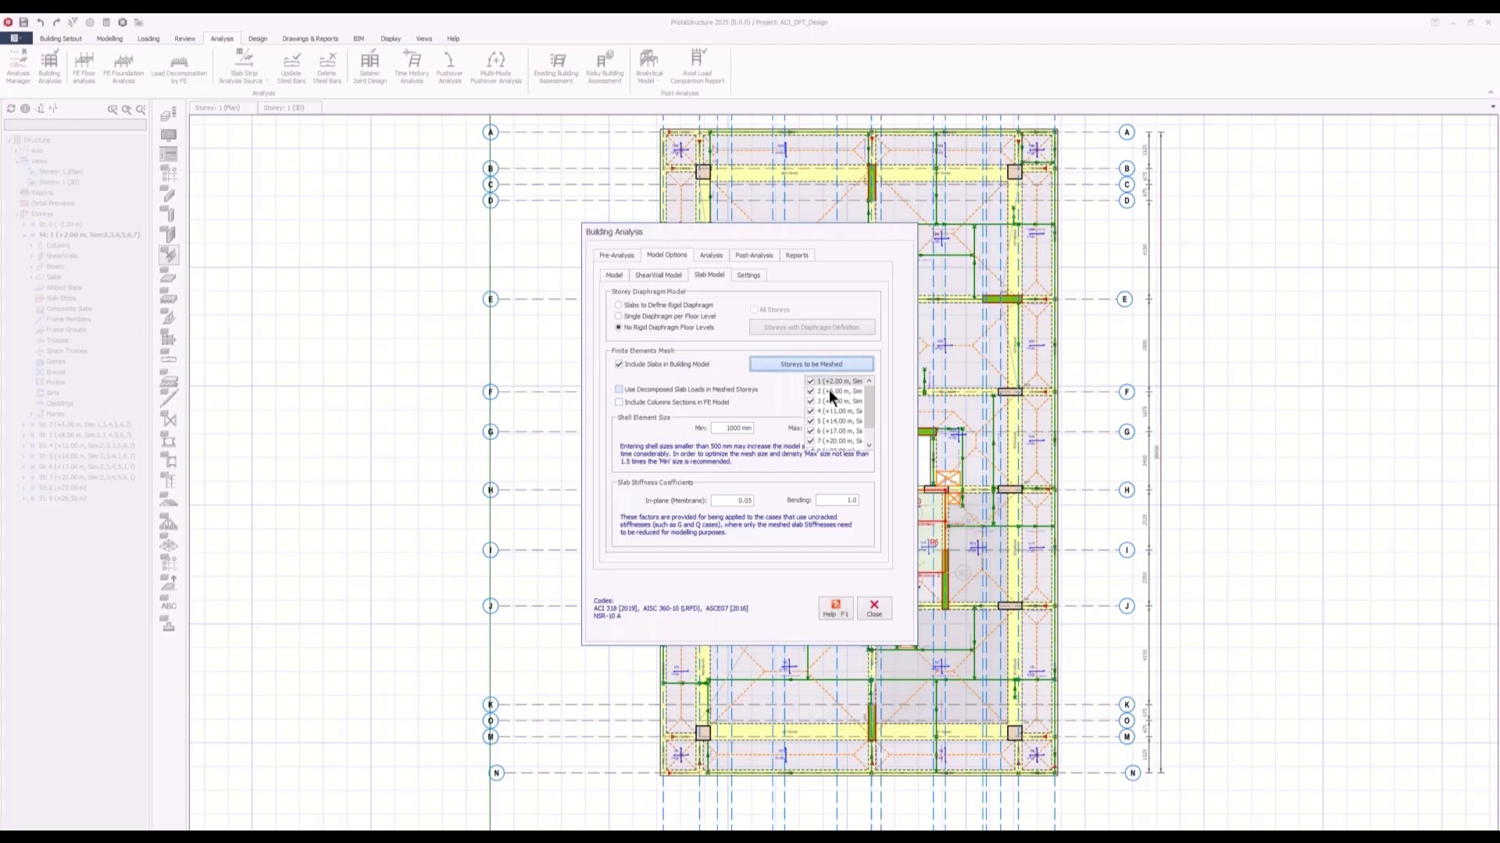
pyautogui.scroll(-1, 869, 397)
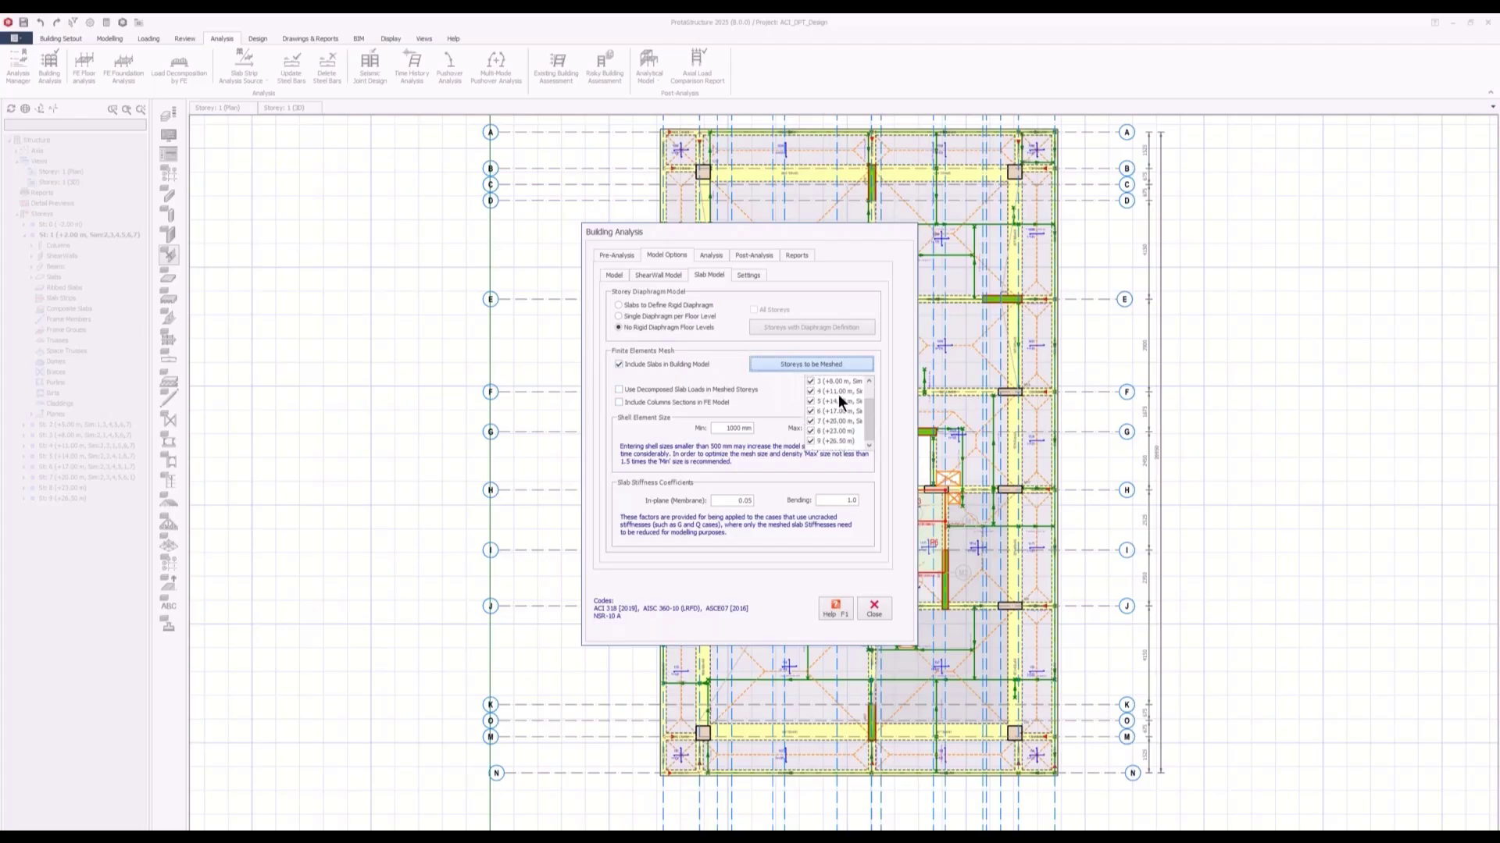
pyautogui.click(813, 364)
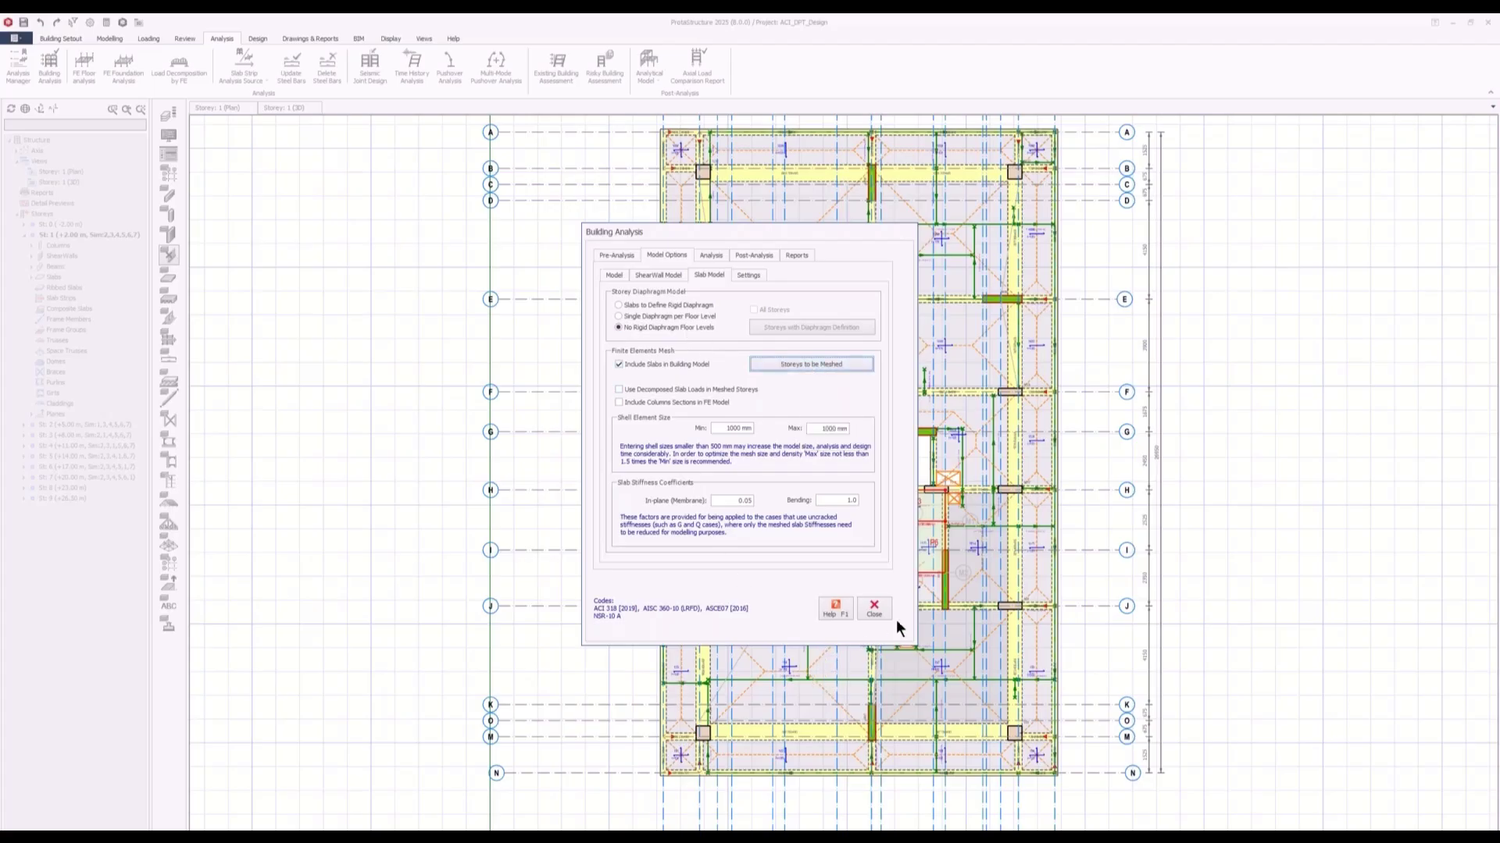
pyautogui.click(874, 609)
# Step: Reopen the NSR-10 seismic parameters and show the structural irregularities settings
pyautogui.click(151, 39)
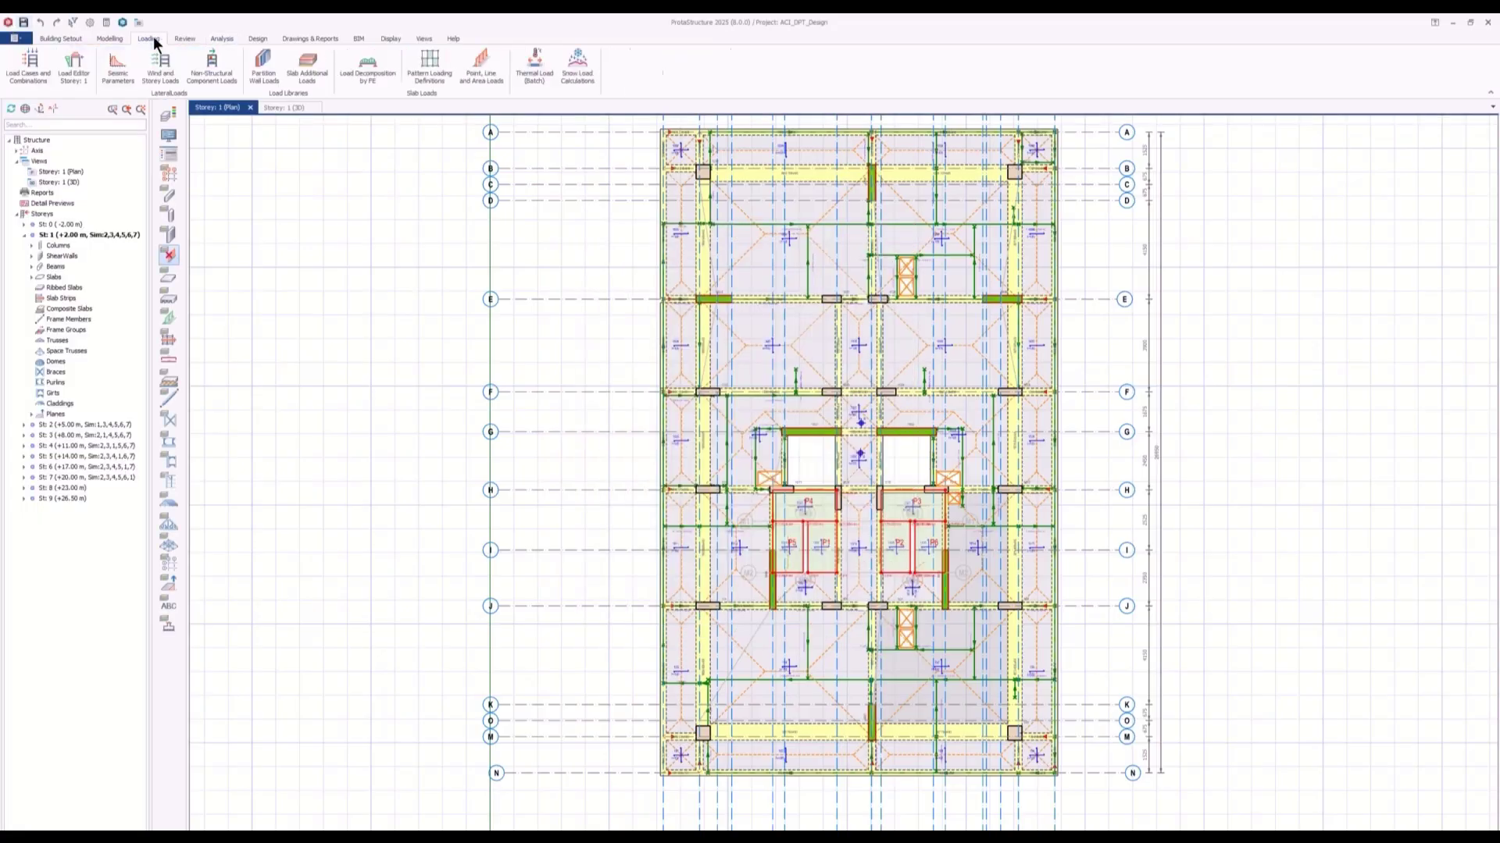
pyautogui.click(118, 62)
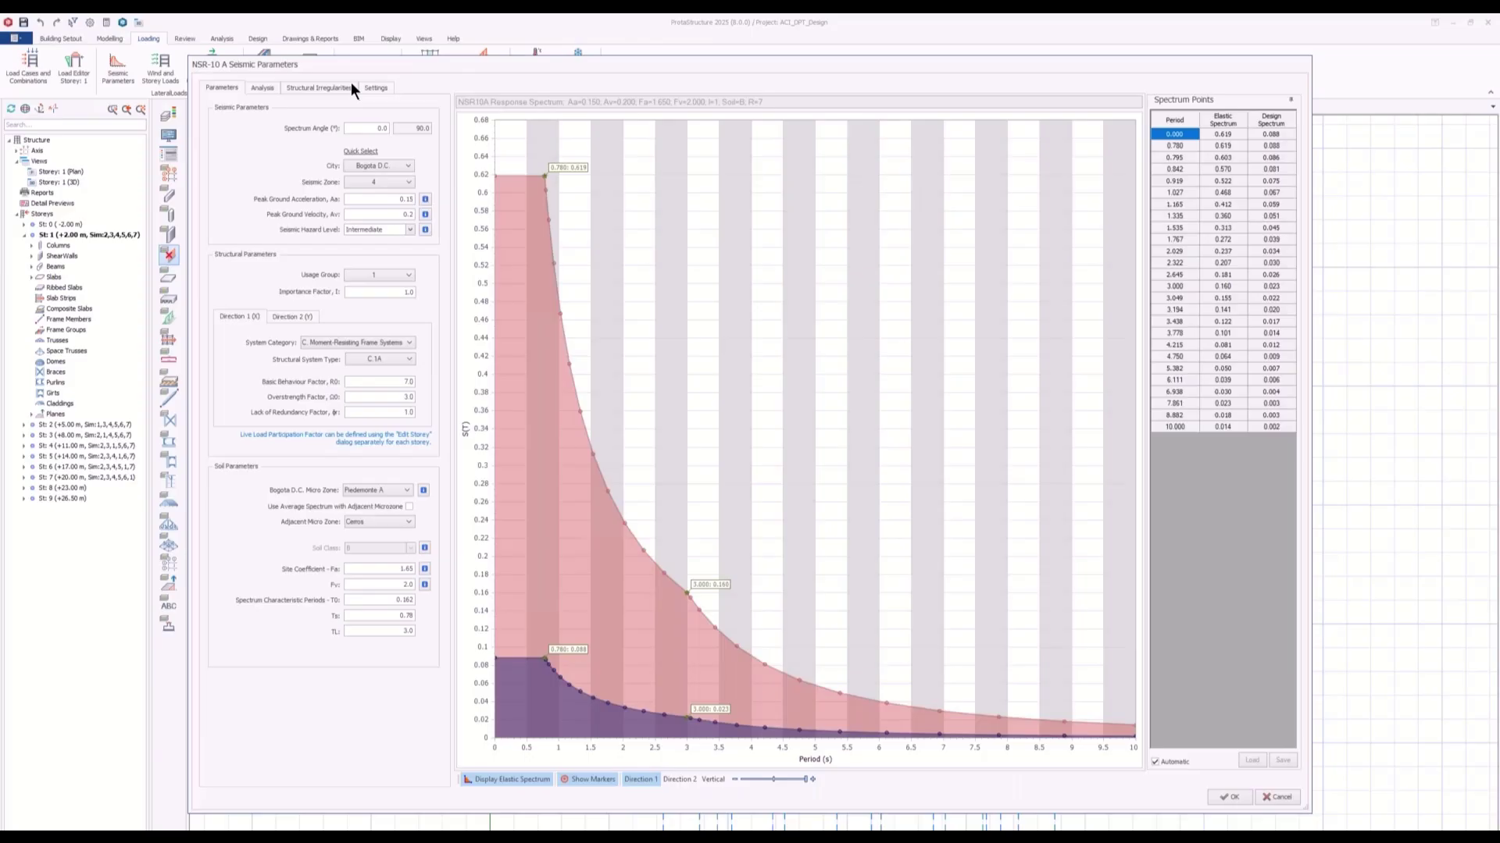
pyautogui.click(351, 86)
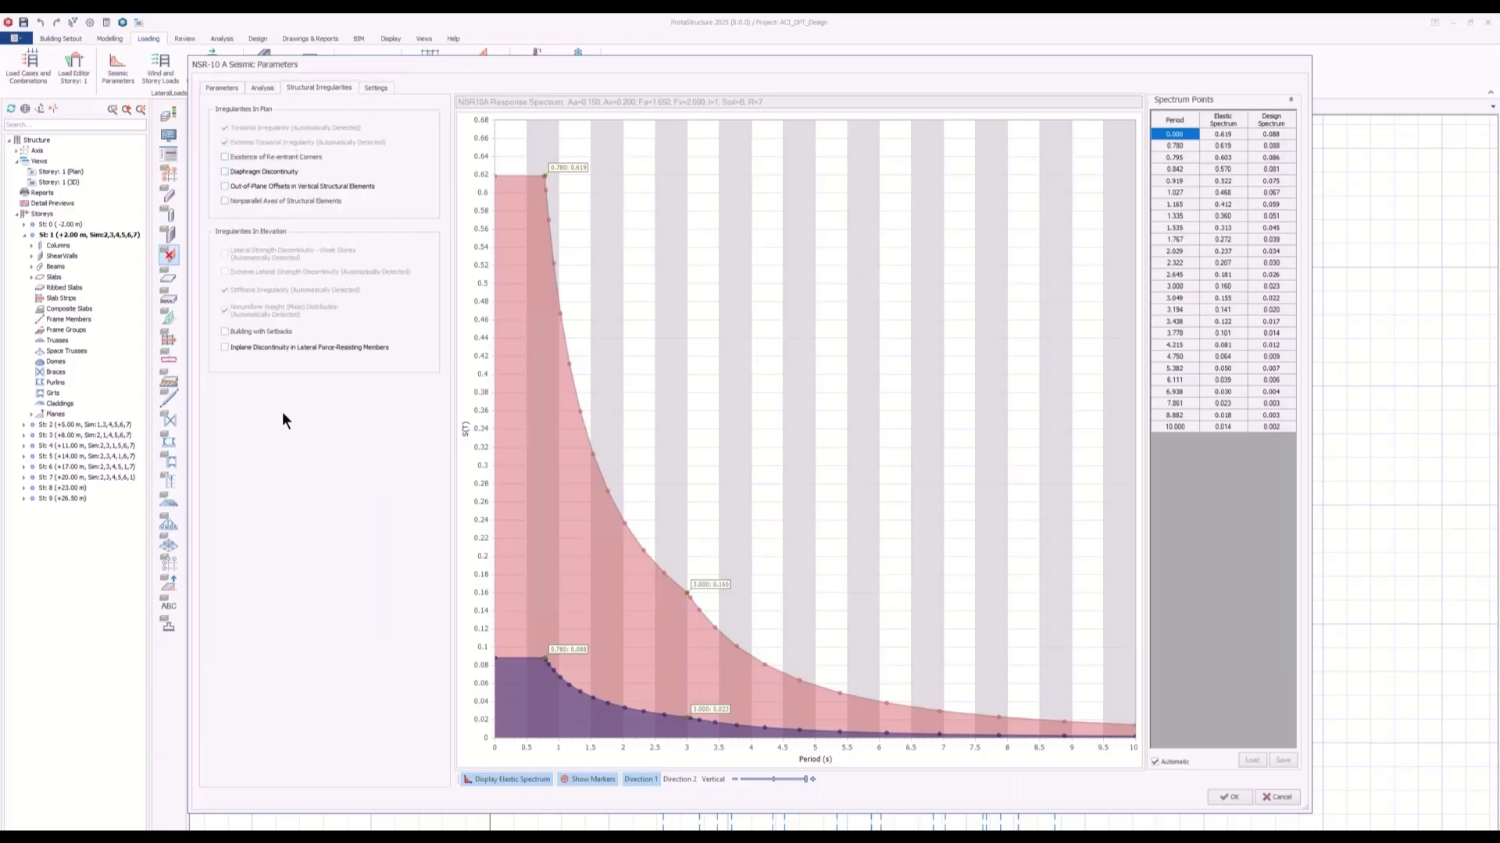